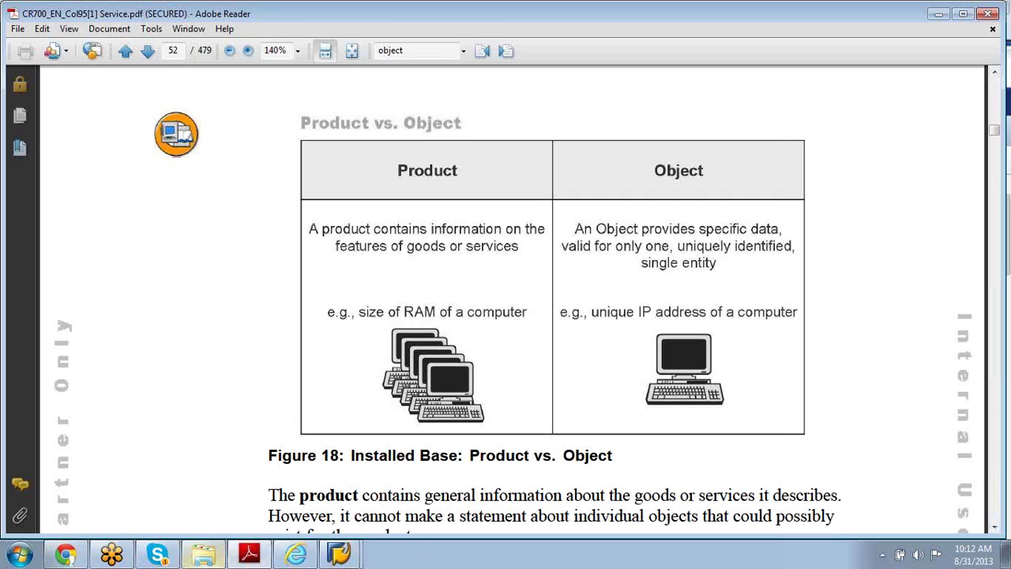
Step: Bring equipment 10004229, Cylinder Type Standard A, to the front and review its assignment blocks
click(295, 555)
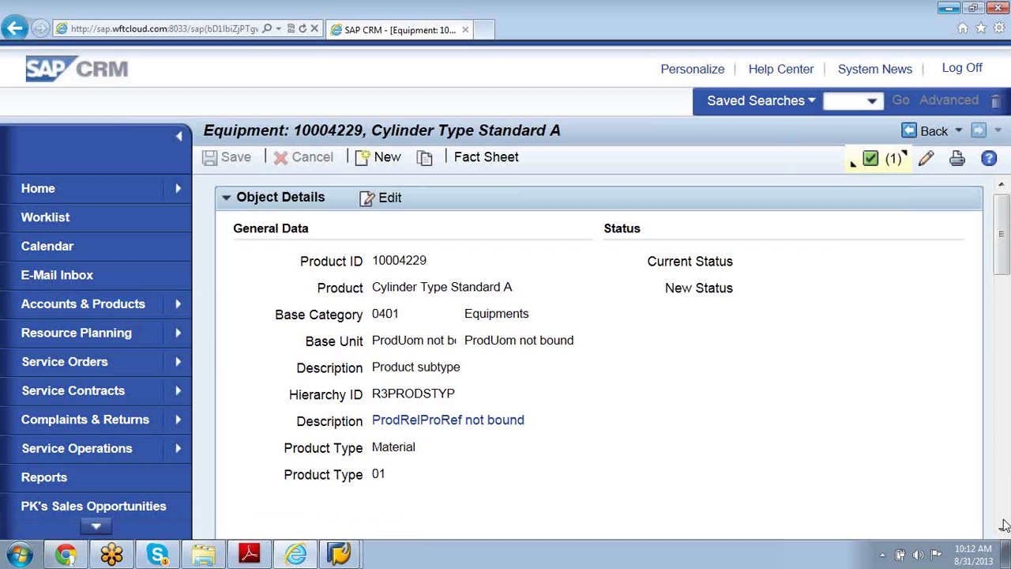
scroll(1003, 528, down, 5)
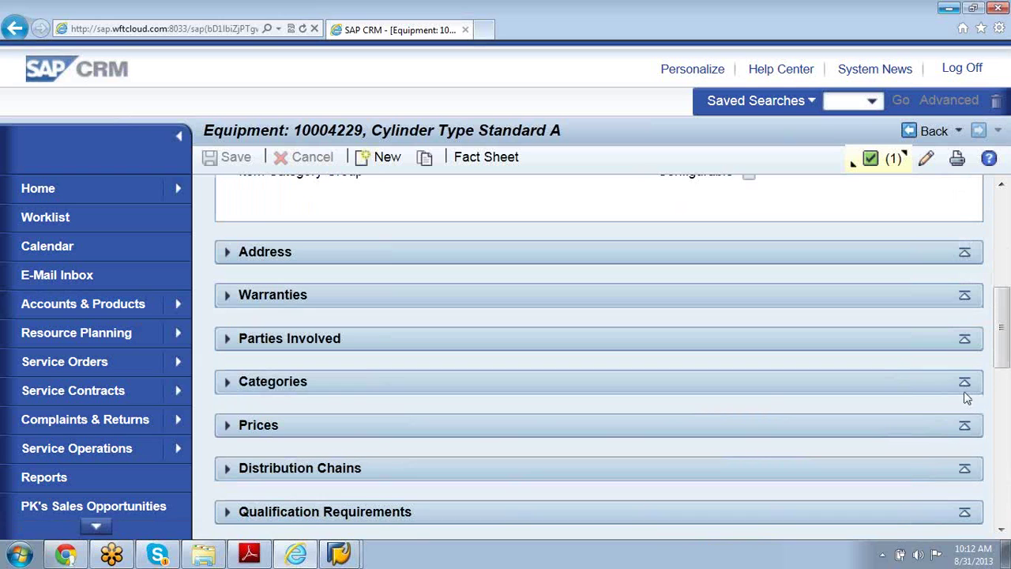
click(1002, 531)
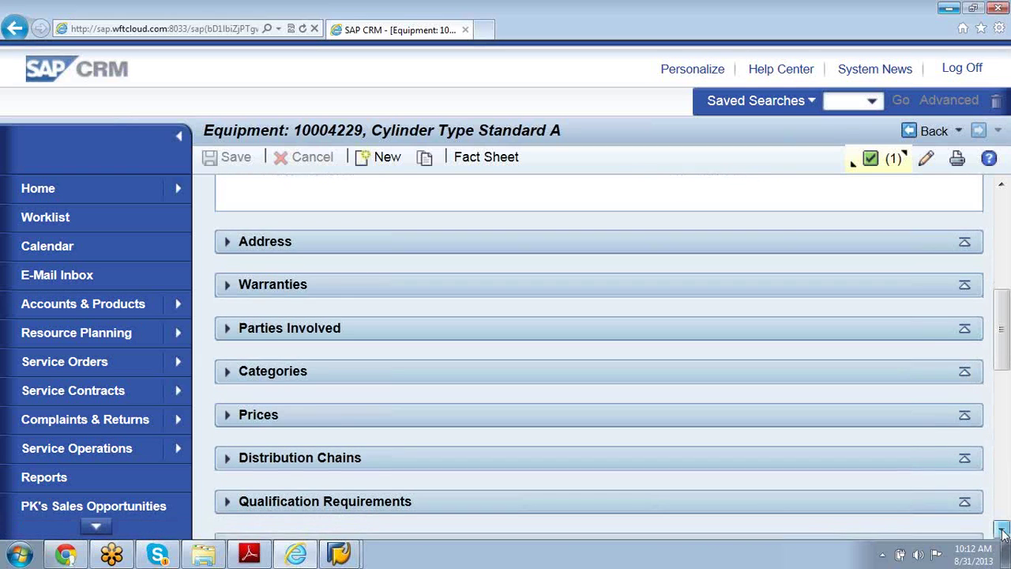
scroll(1002, 533, down, 5)
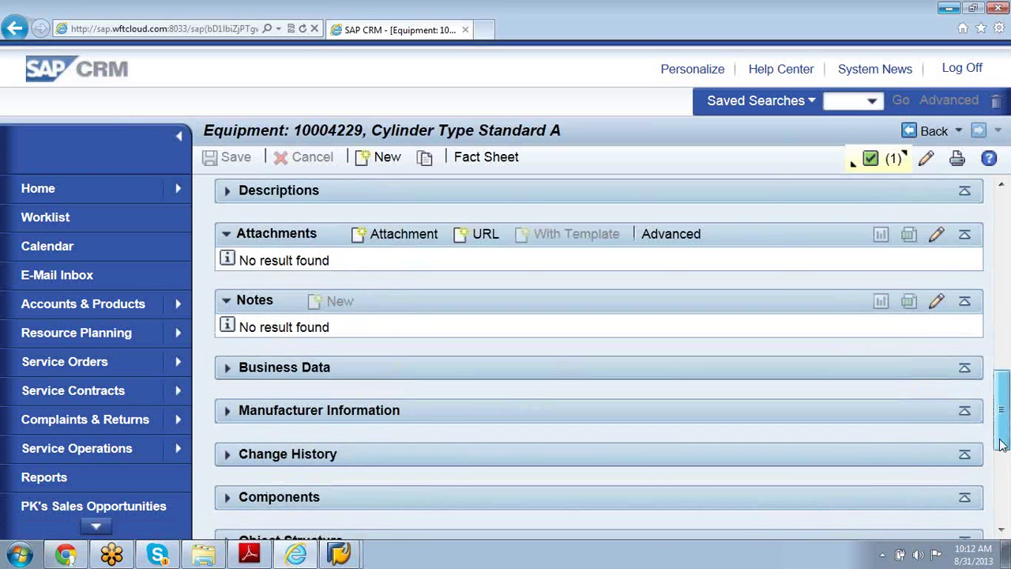
drag(1002, 445, 1002, 273)
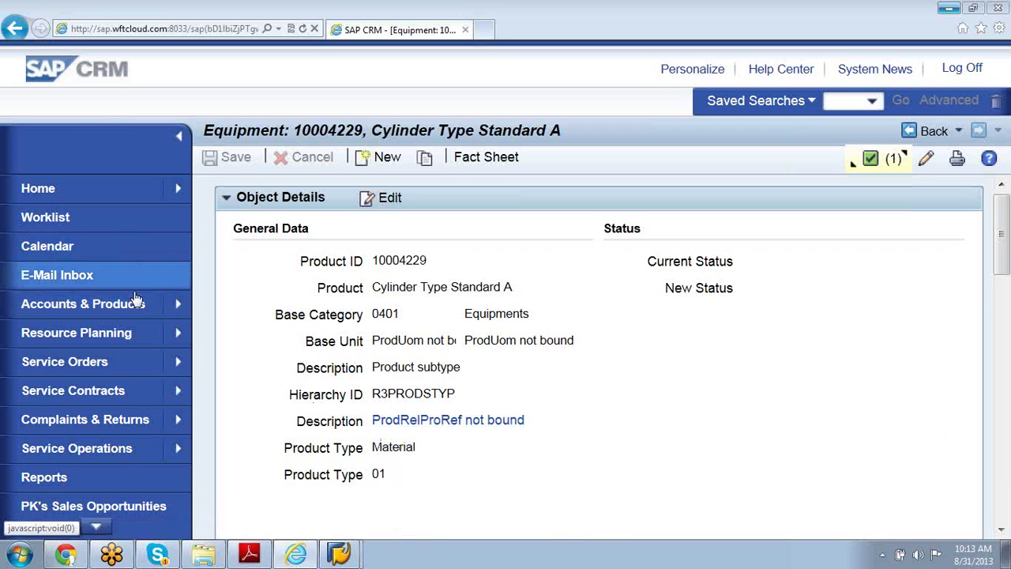
mouse_move(179, 304)
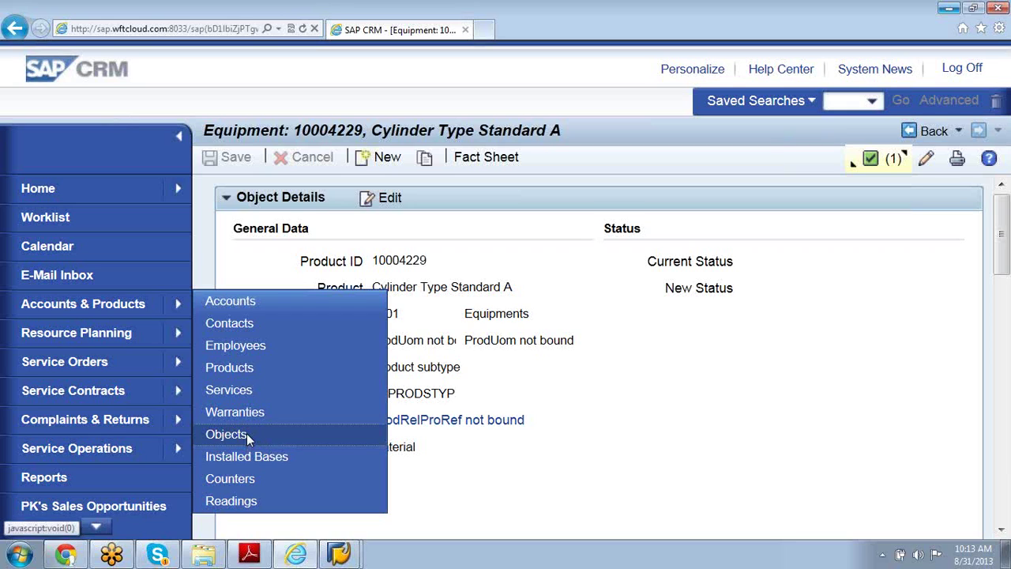
Step: Open the object search listing equipment such as Bomba 01, Bomba 03 and Cylinder Type Standard A
click(246, 432)
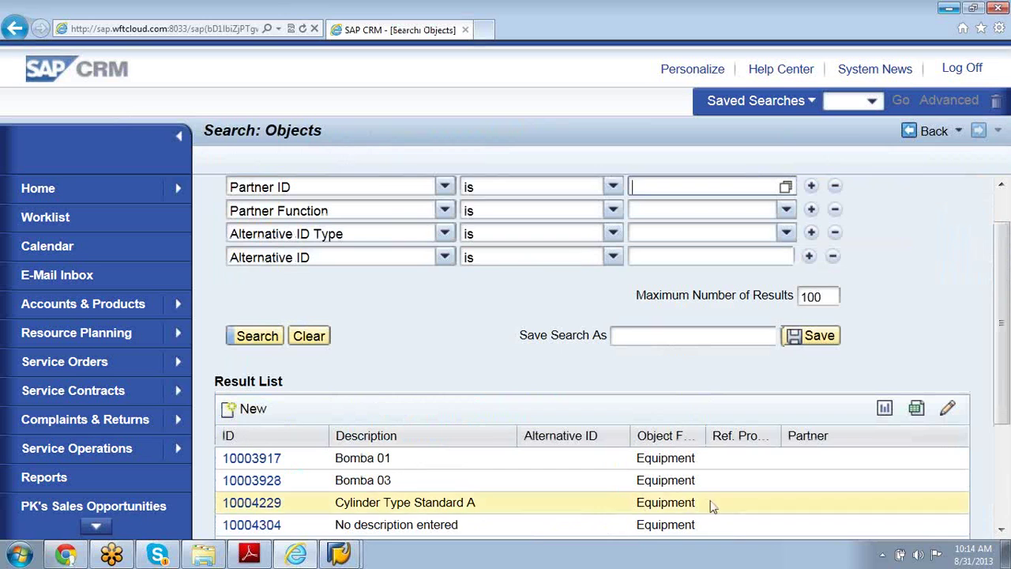
Step: Widen the Object Family column and show results page 2, starting at equipment 10004457
click(1001, 531)
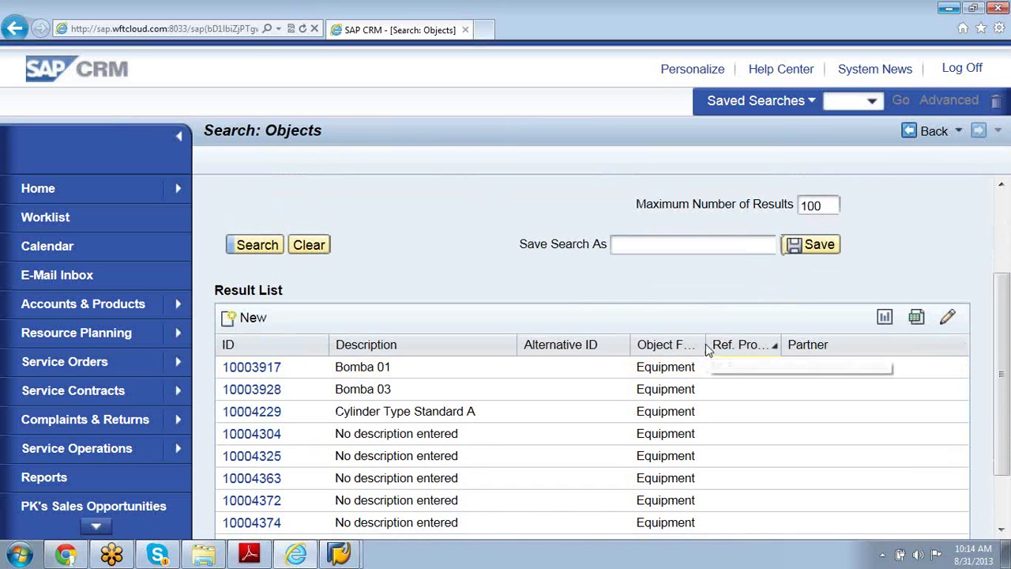
drag(703, 345, 810, 333)
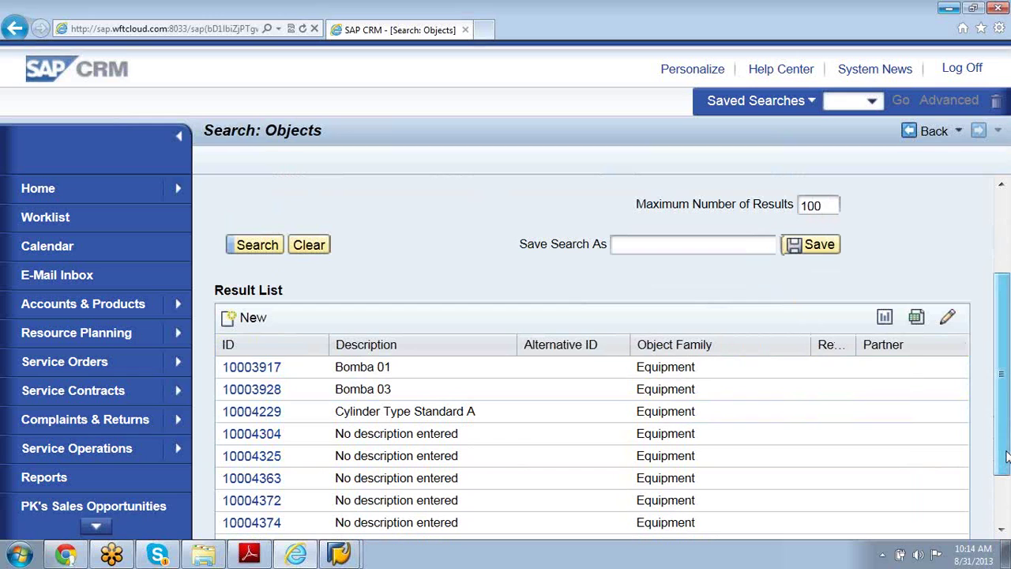
drag(1006, 456, 1006, 503)
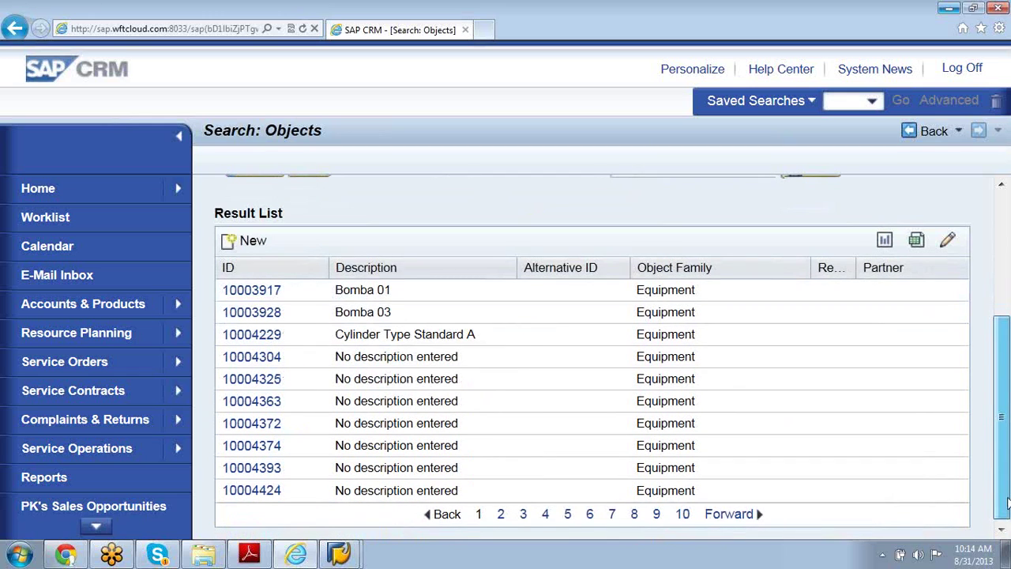
click(501, 514)
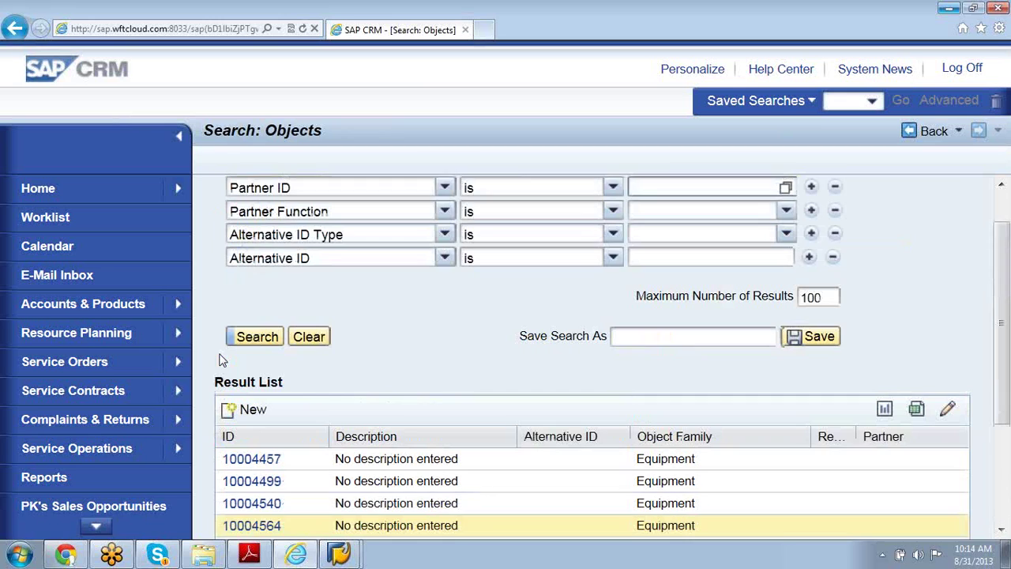
Step: Start a new object and call up the value help for its Product Type
click(245, 410)
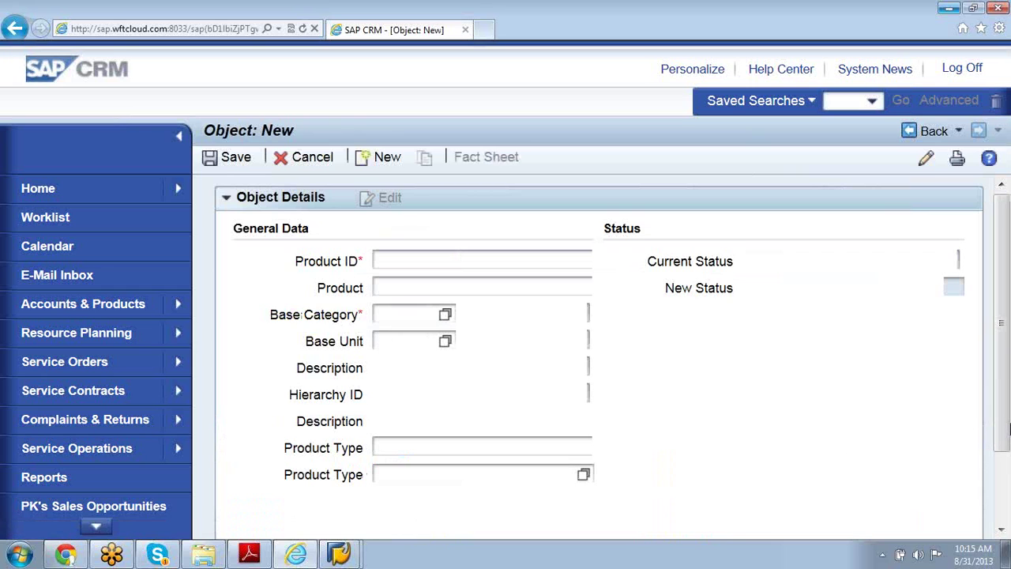
scroll(1007, 429, down, 2)
scroll(1007, 429, up, 2)
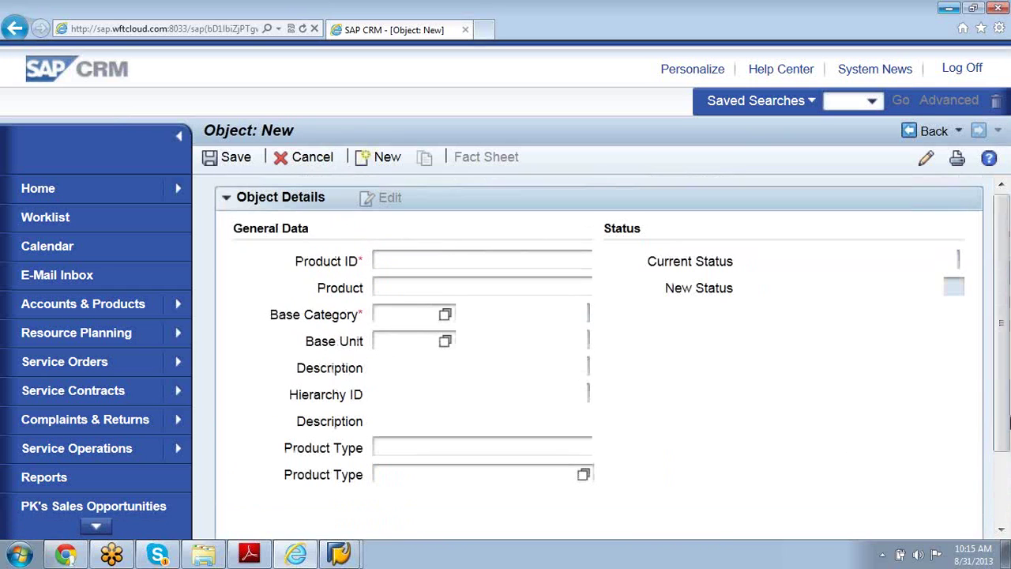
click(583, 474)
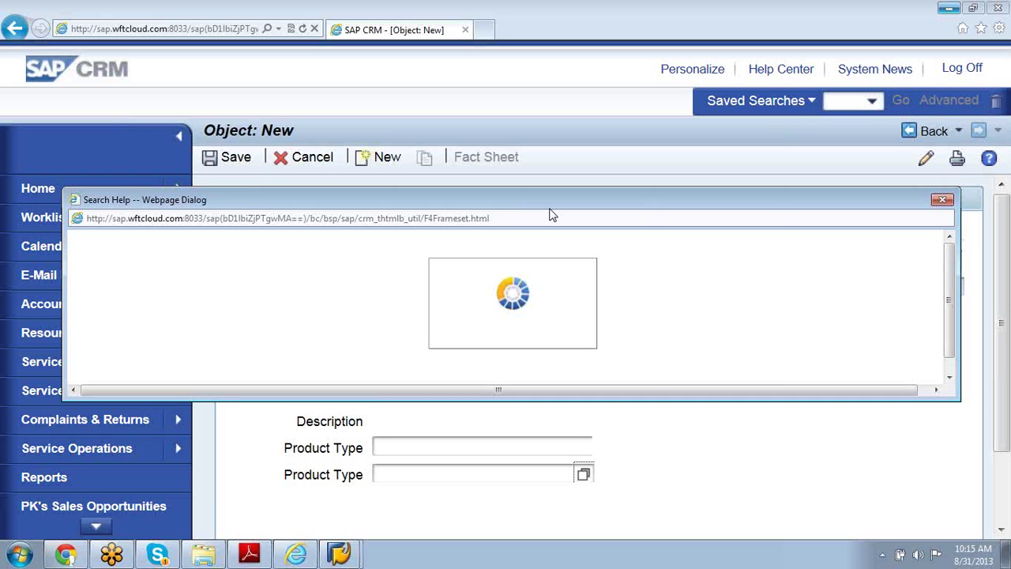
Step: Switch to the CR700 PDF and page back to the installed base diagram
click(251, 557)
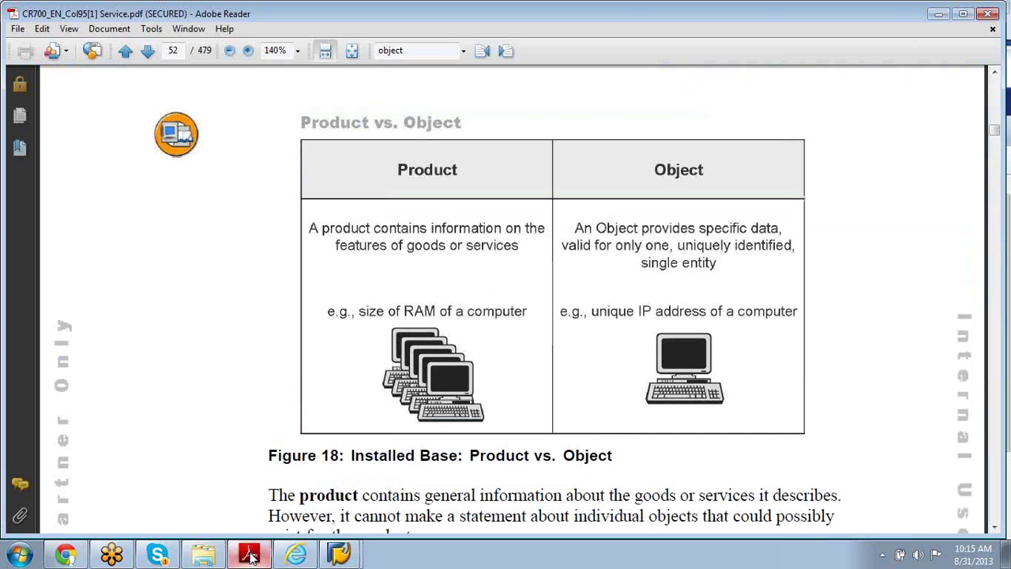
key(Page_Up)
key(Page_Up)
key(Page_Up)
key(Page_Up)
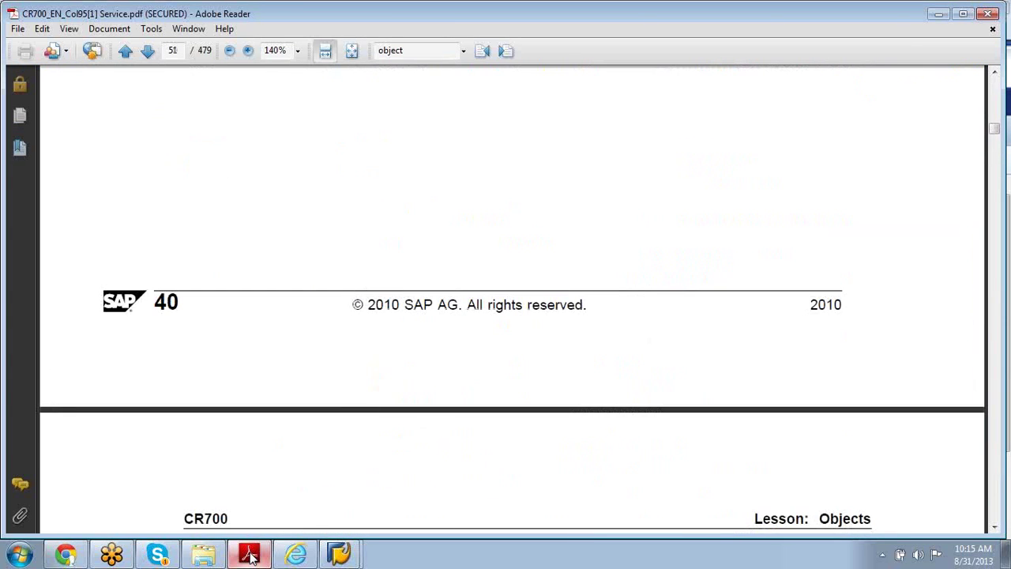
key(Page_Up)
key(Page_Up)
key(Page_Up)
key(Page_Up)
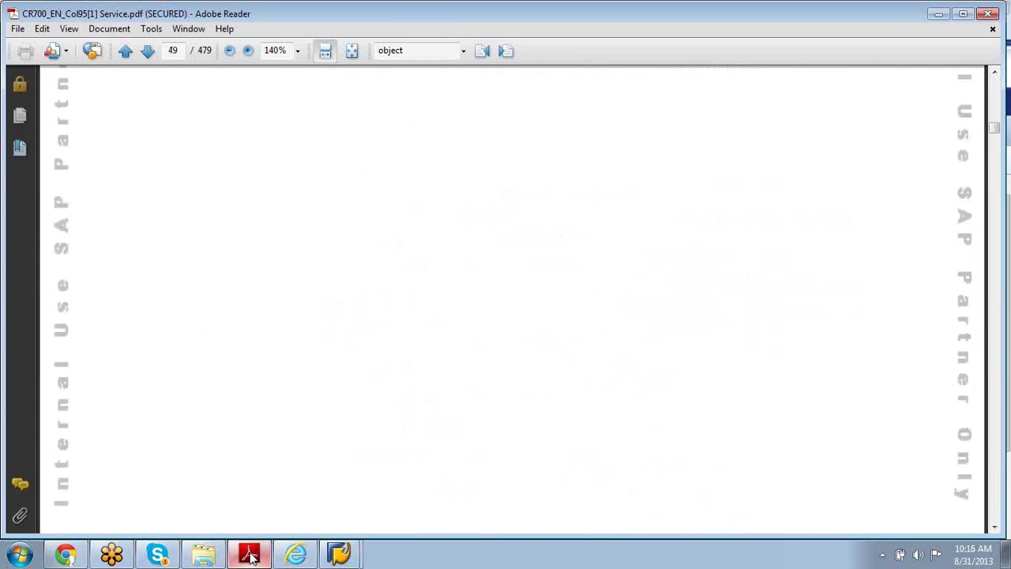
key(Page_Up)
key(Page_Up)
key(Page_Up)
key(Page_Up)
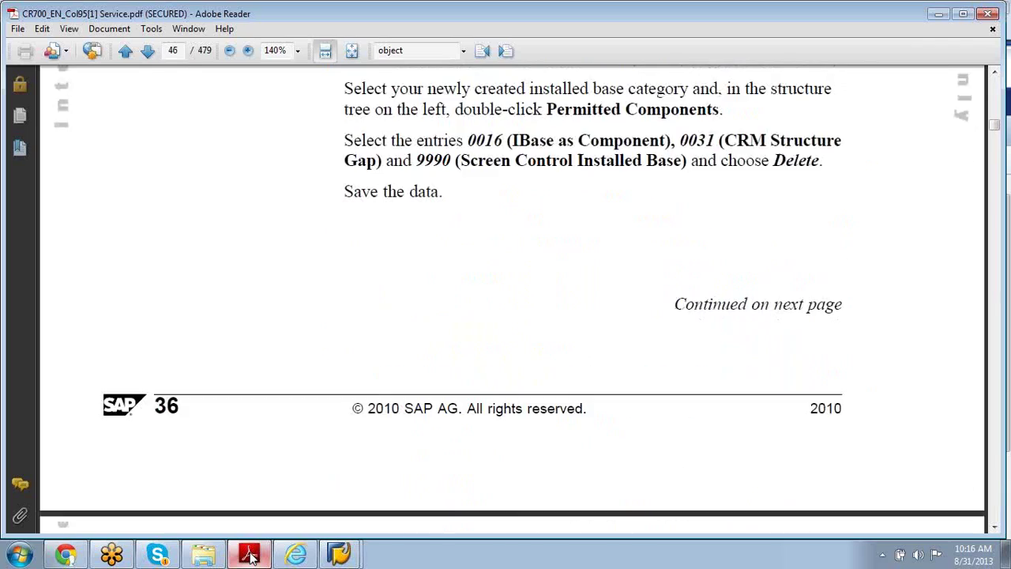
key(Page_Up)
key(Page_Up)
key(Page_Up)
key(Page_Up)
key(Page_Up)
key(Page_Up)
key(Page_Up)
key(Page_Up)
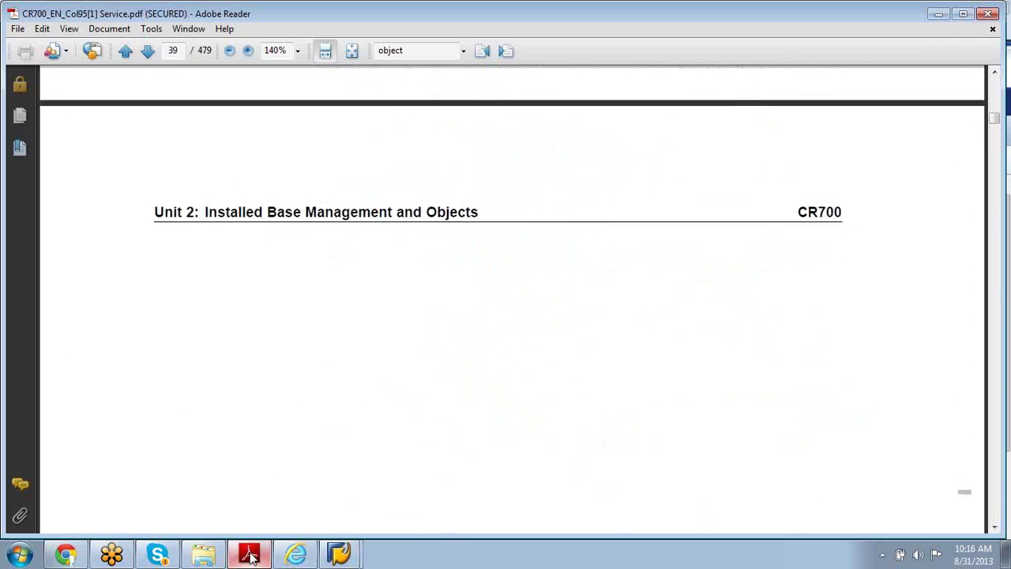
key(Page_Down)
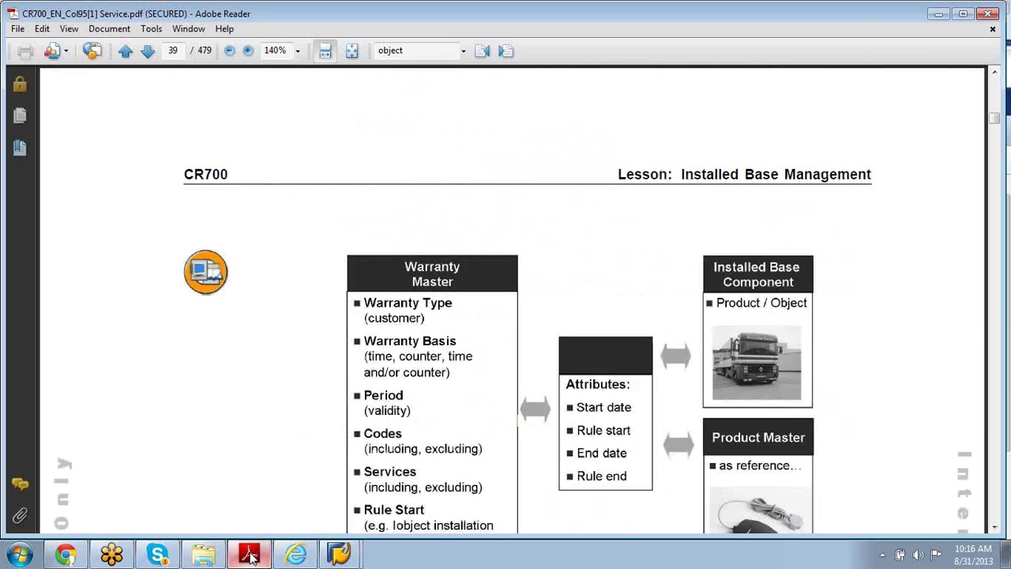
key(Page_Up)
key(Page_Up)
key(Page_Up)
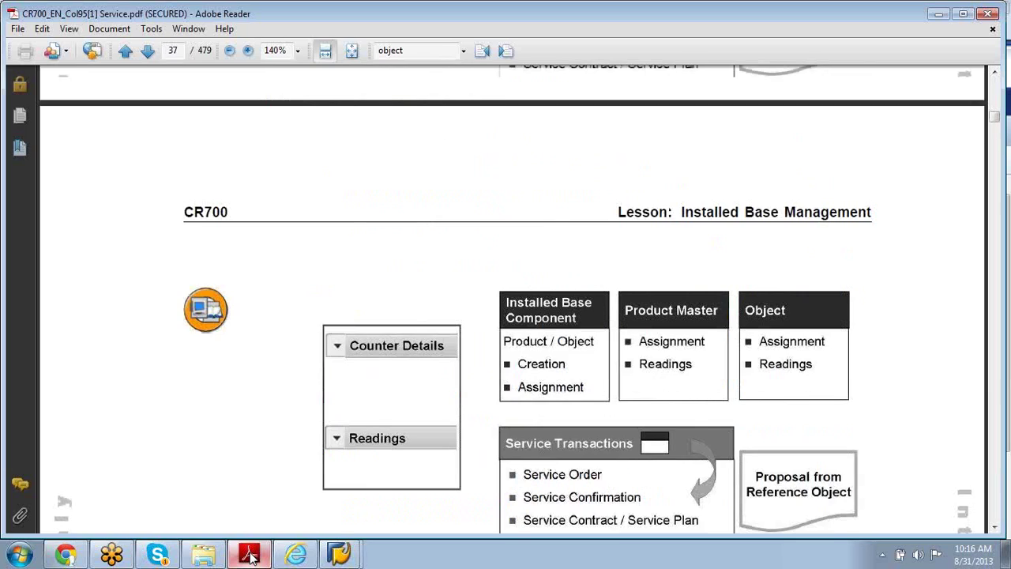
key(Page_Up)
key(Page_Up)
key(Page_Up)
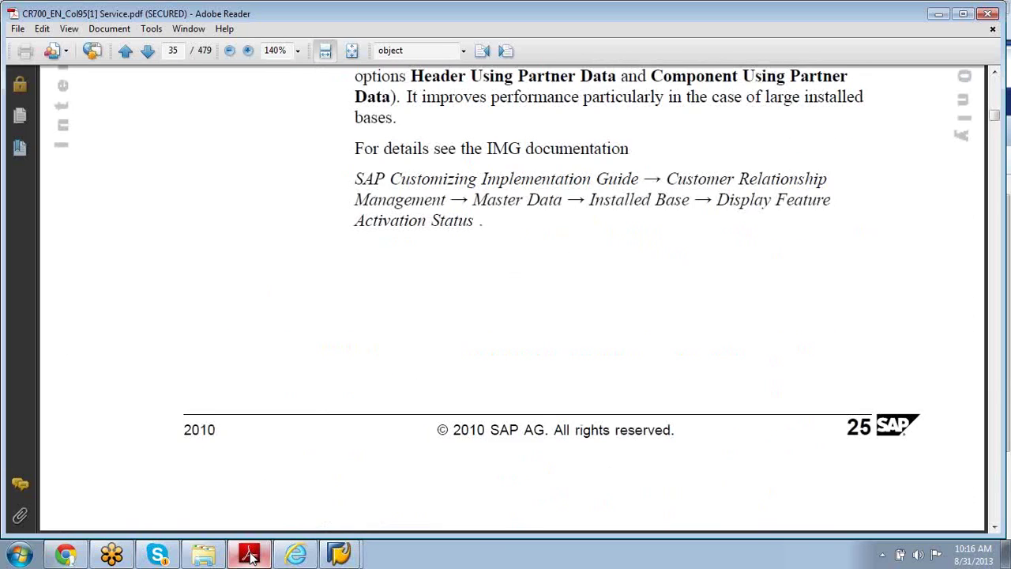
Step: Move to page 36, Counters, and read its Counter Details example
key(Page_Up)
key(Page_Down)
key(Page_Down)
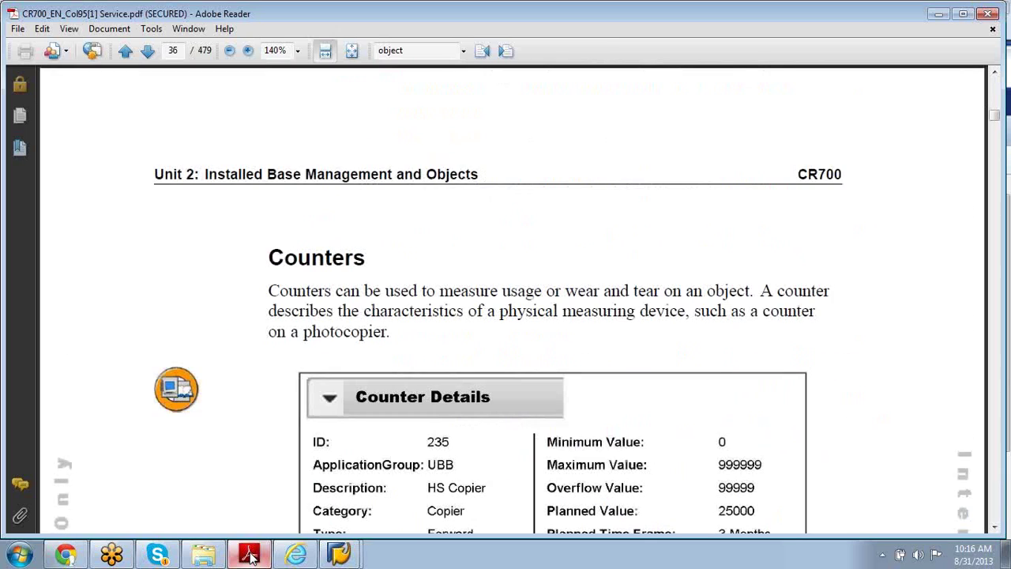
key(Page_Down)
key(Page_Down)
key(Page_Up)
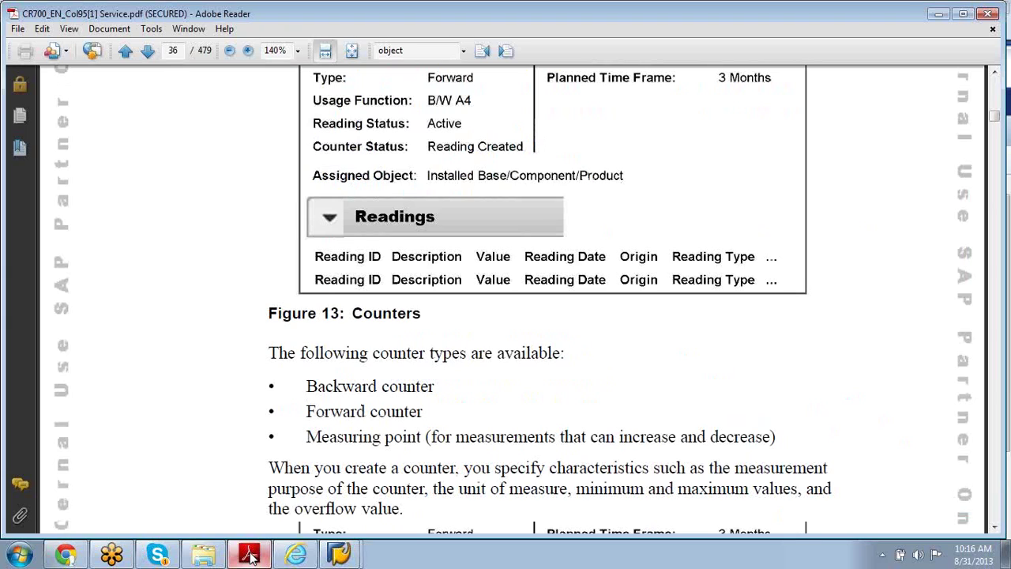
key(Page_Up)
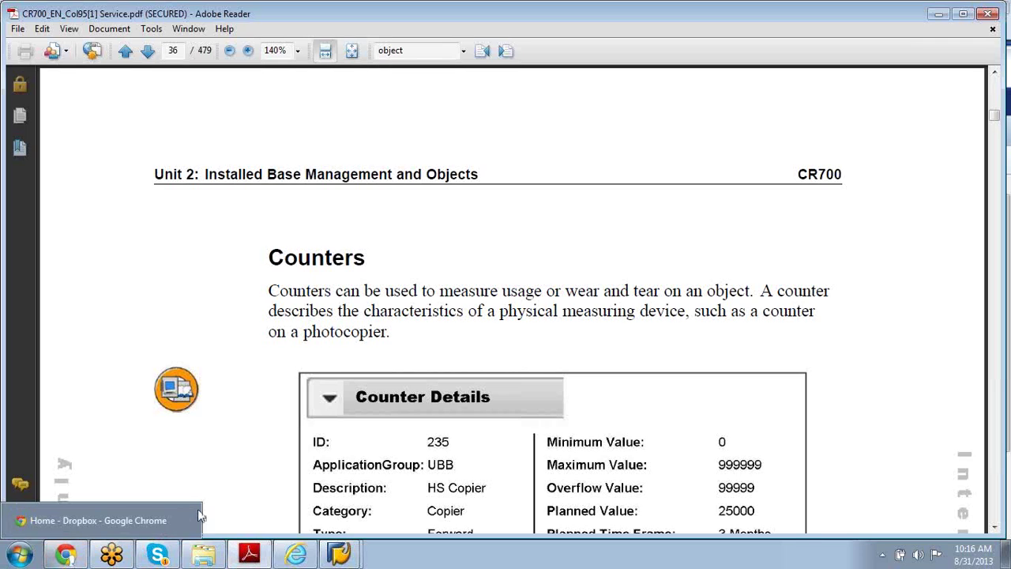
mouse_move(299, 559)
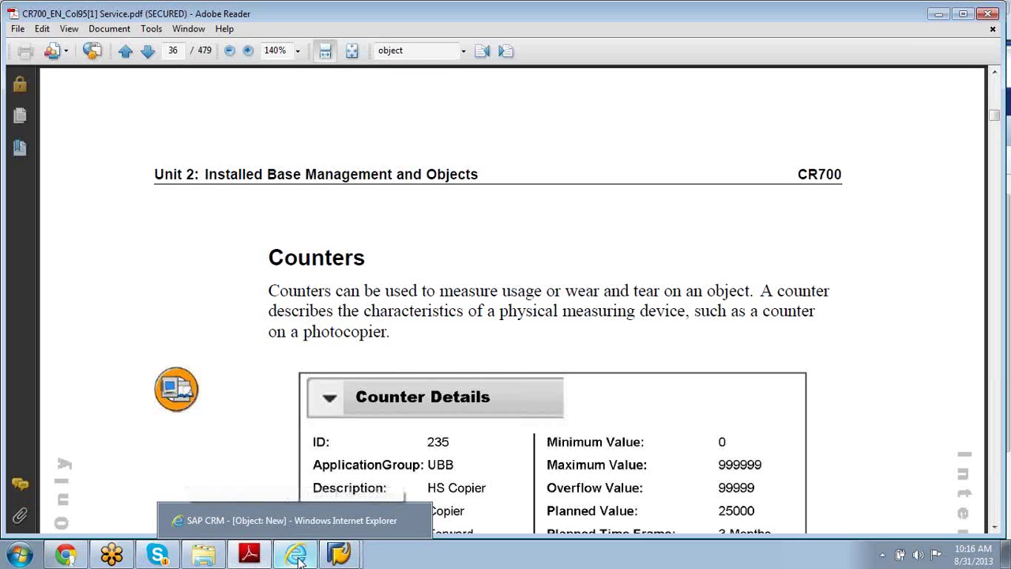
Step: Close the loading Product Type search help and bring the CR700 Counters page forward
click(277, 514)
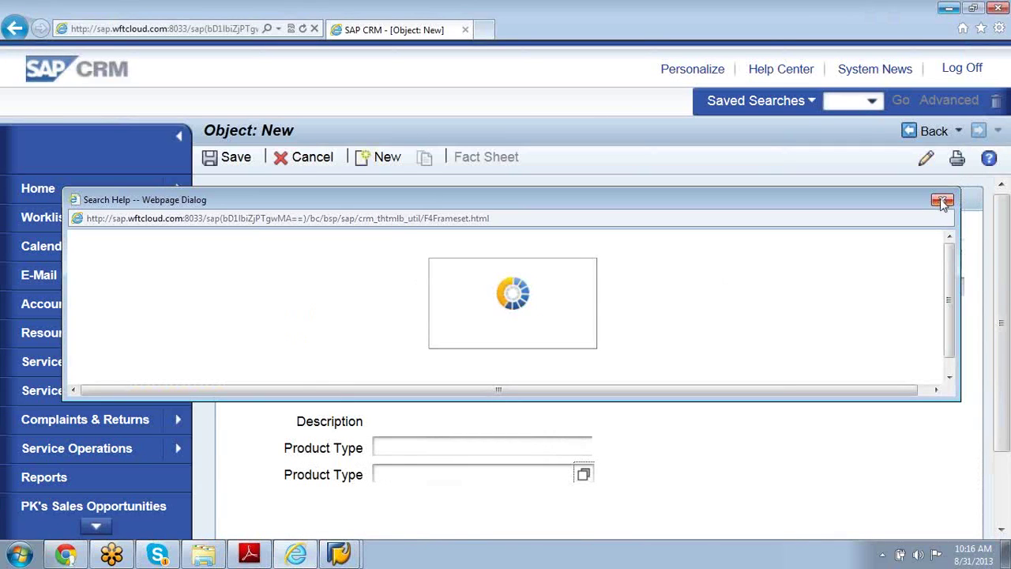
click(942, 200)
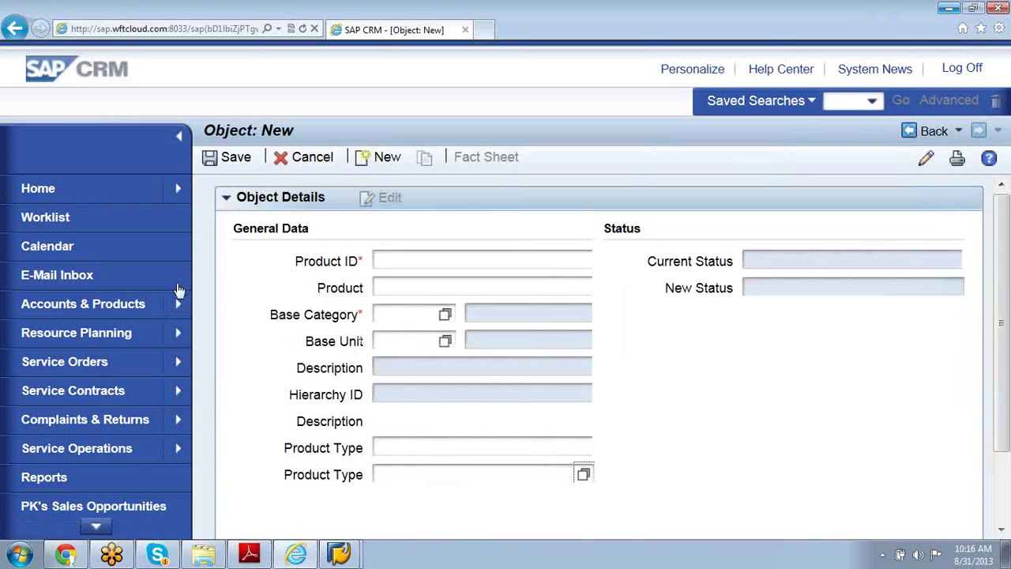
mouse_move(179, 306)
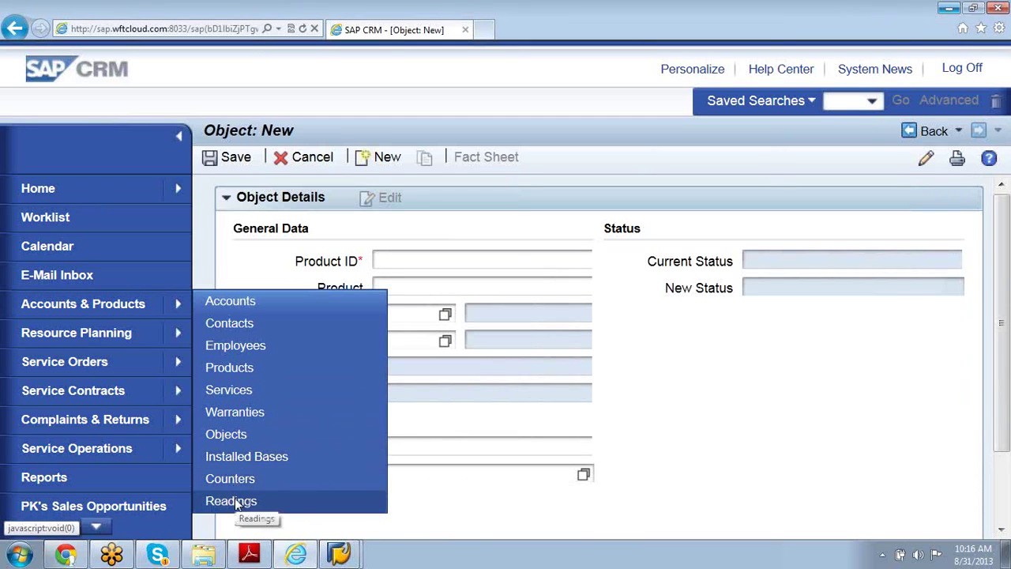
click(250, 556)
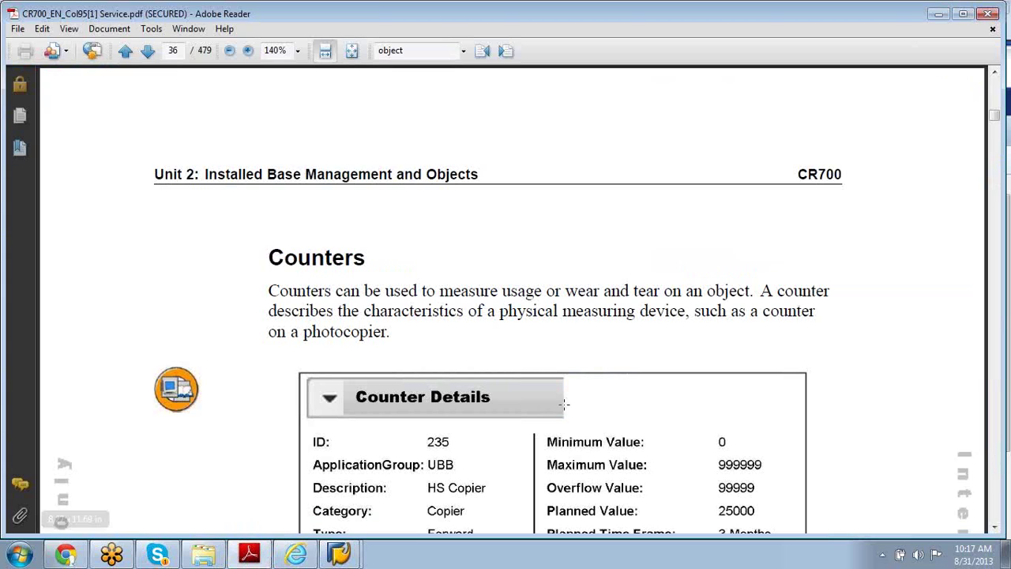
Step: Show the full Counter Details for counter 235, HS Copier, down to status Reading Created
click(995, 528)
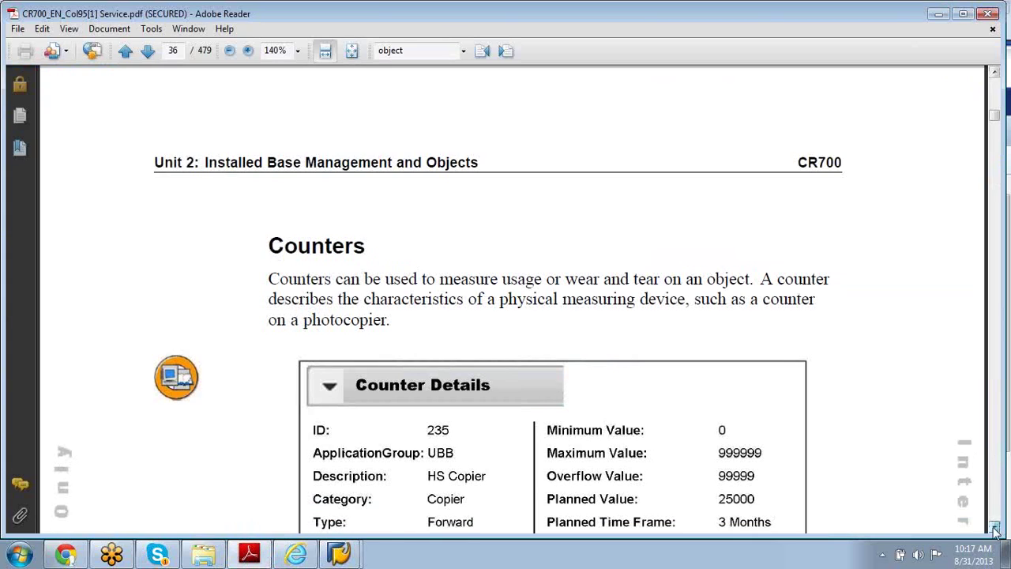
click(994, 529)
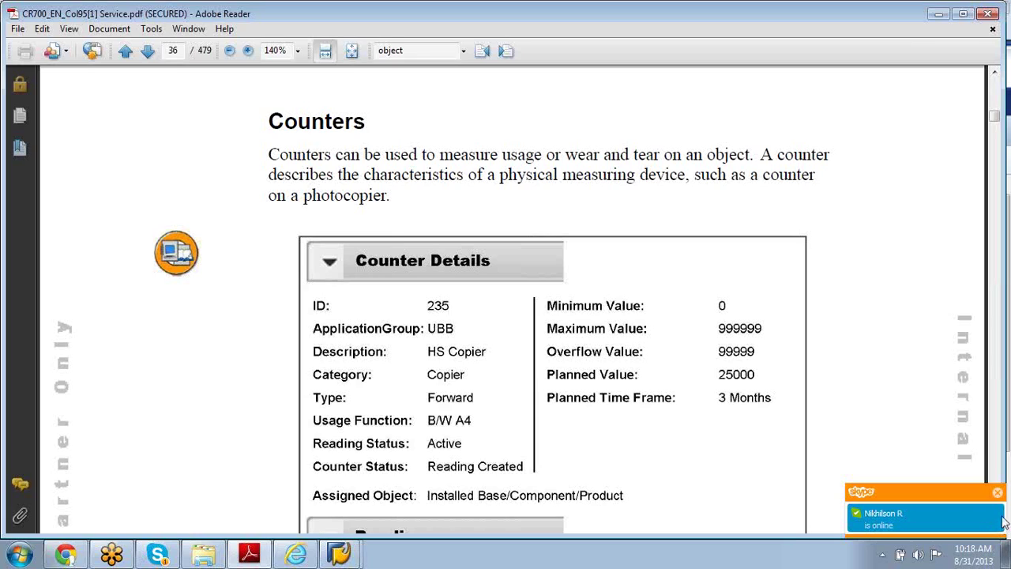
click(997, 495)
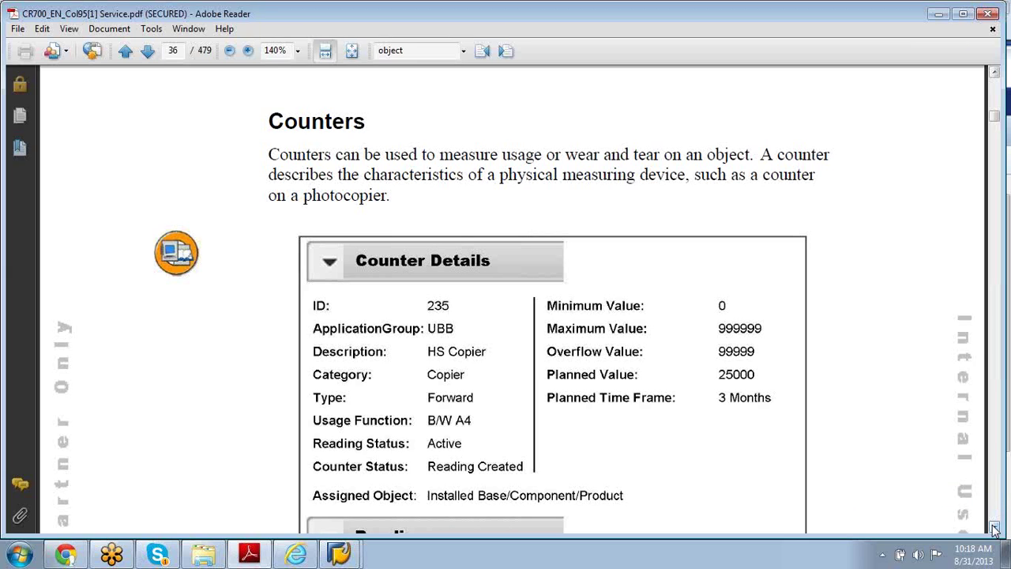
Step: Highlight the counter types Backward counter, Forward counter and Measuring point on page 36
drag(995, 528, 995, 527)
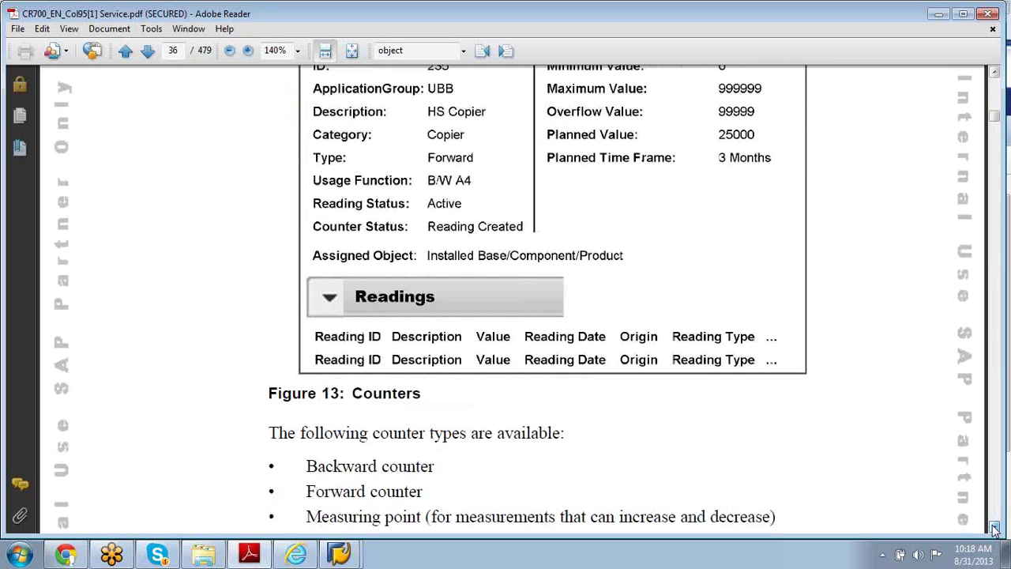
drag(994, 527, 994, 528)
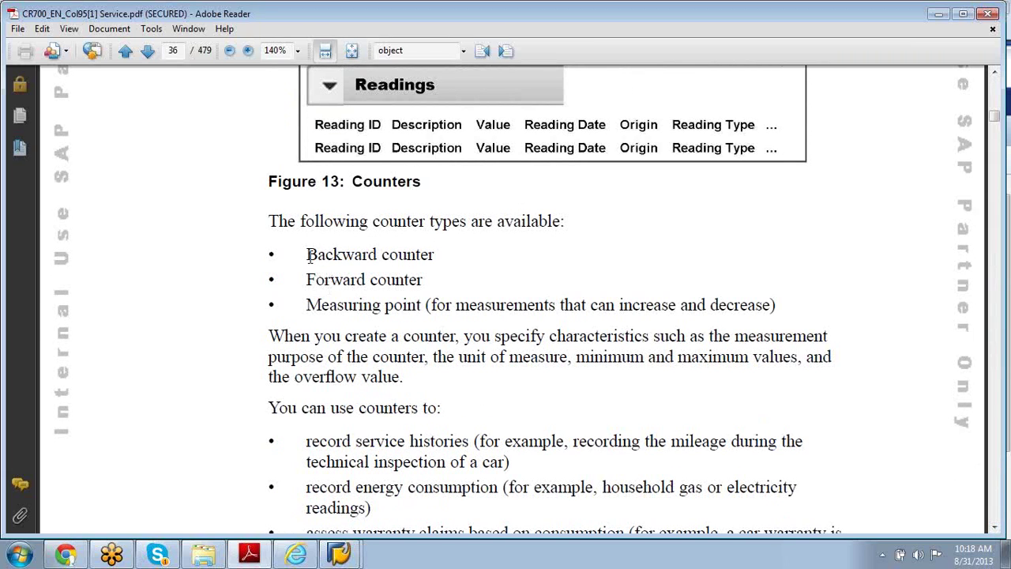
drag(307, 254, 411, 306)
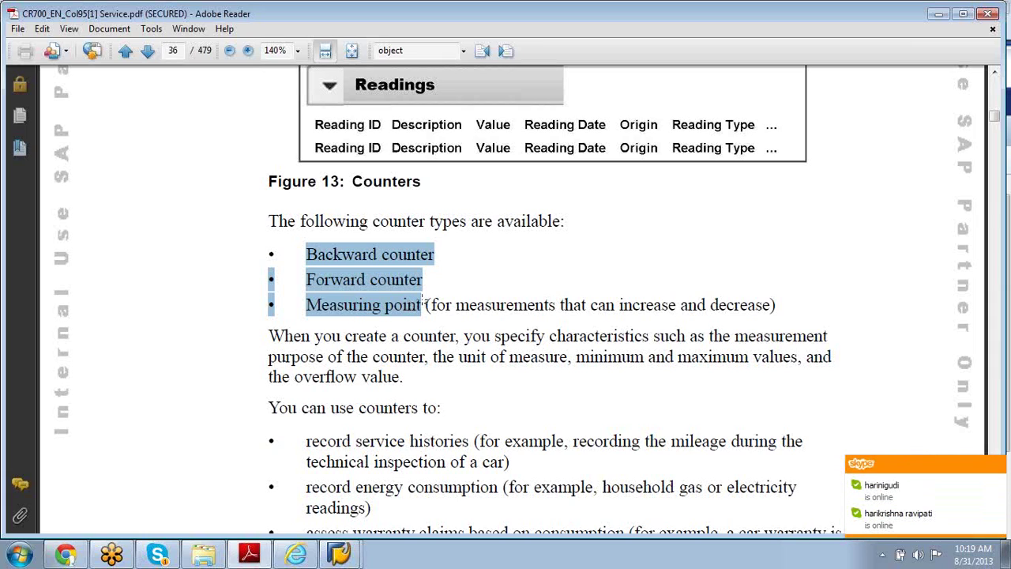
Step: Dismiss the Skype notification and scroll down to Figure 14: Counter Assignment
click(999, 465)
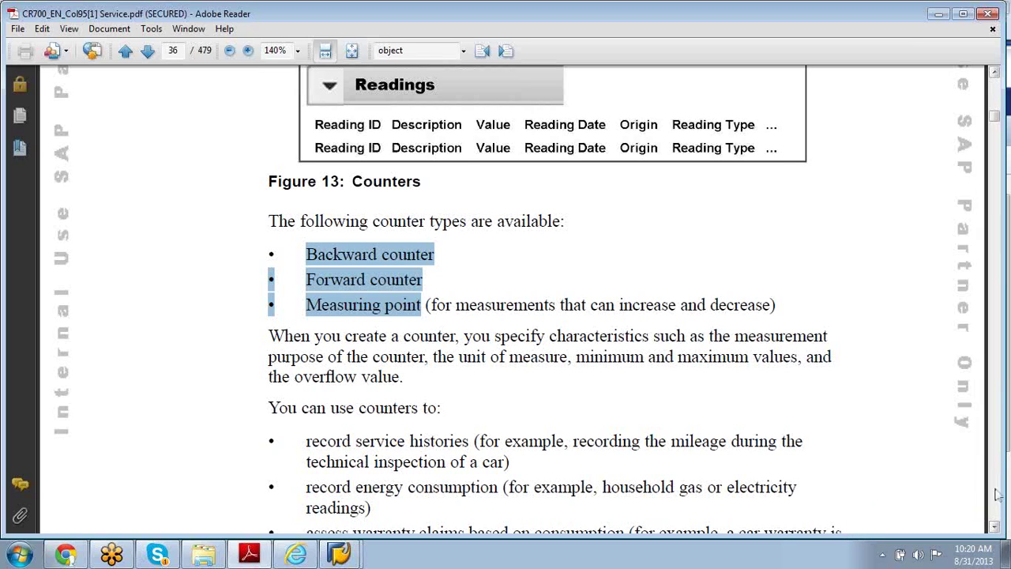
click(995, 528)
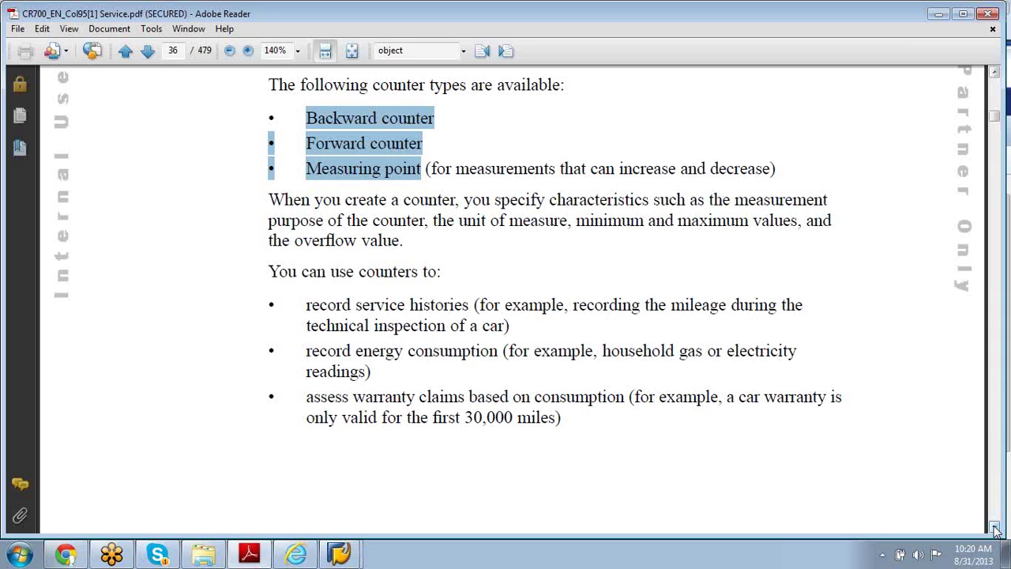
click(996, 527)
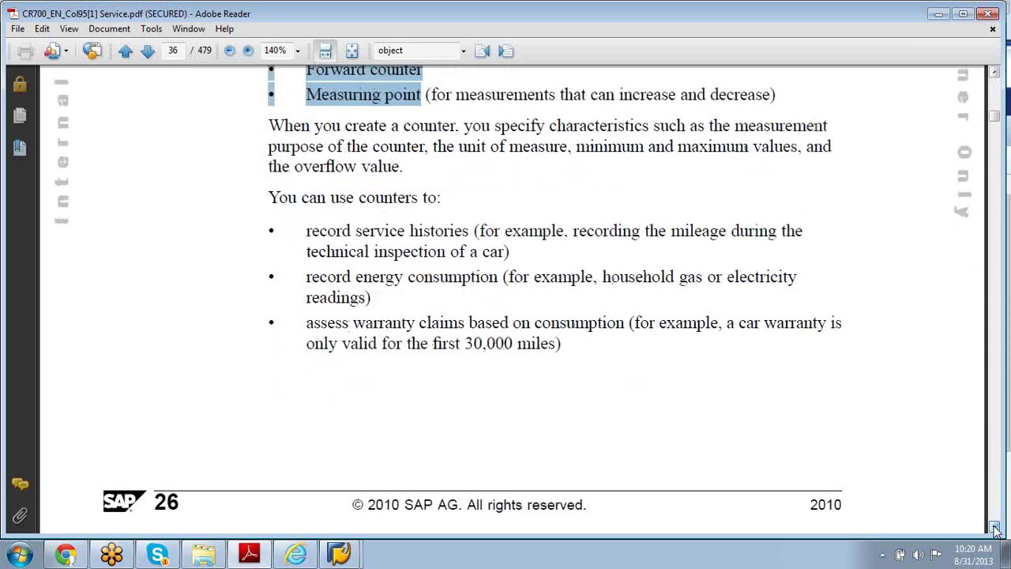
click(996, 528)
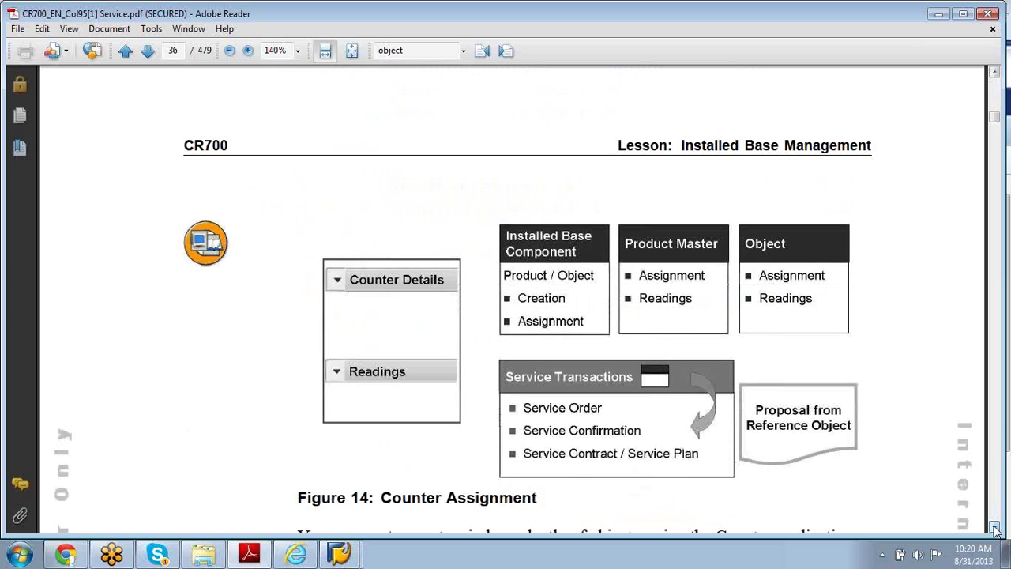
click(996, 528)
click(995, 527)
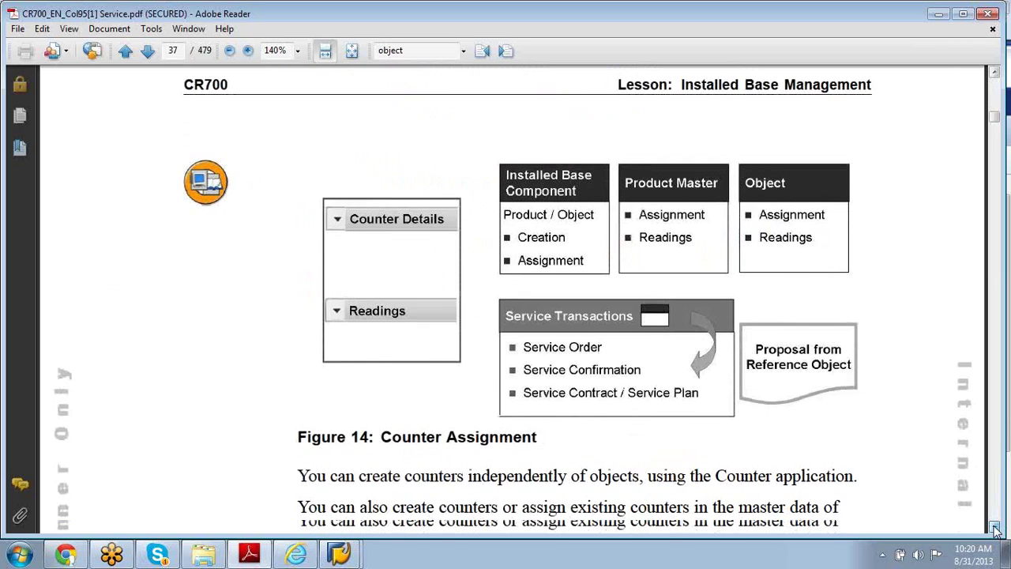
click(996, 528)
Step: Read through the Hint and counter overflow paragraphs on page 37, then minimize Adobe Reader
click(995, 528)
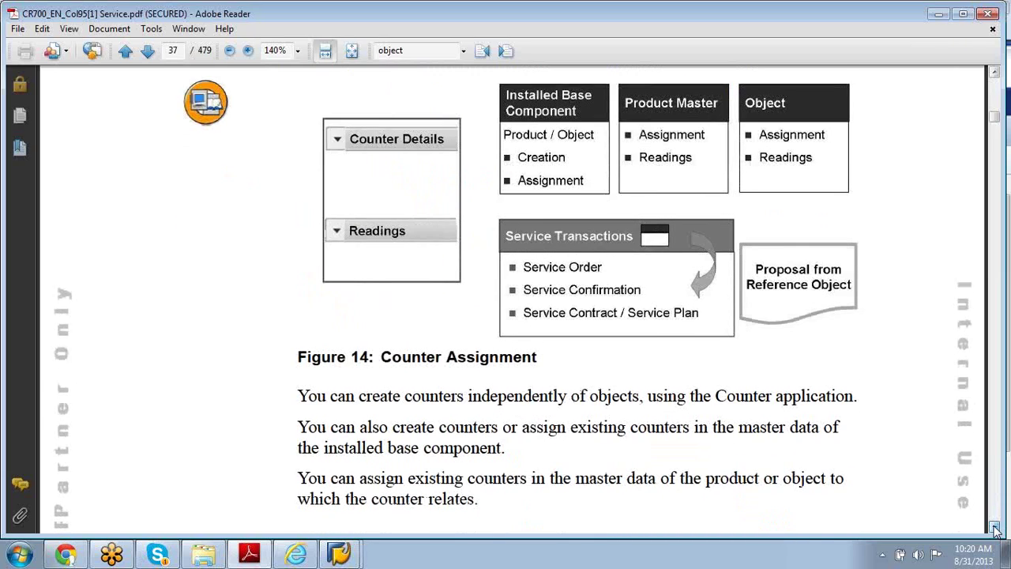
click(996, 528)
click(996, 528)
click(995, 527)
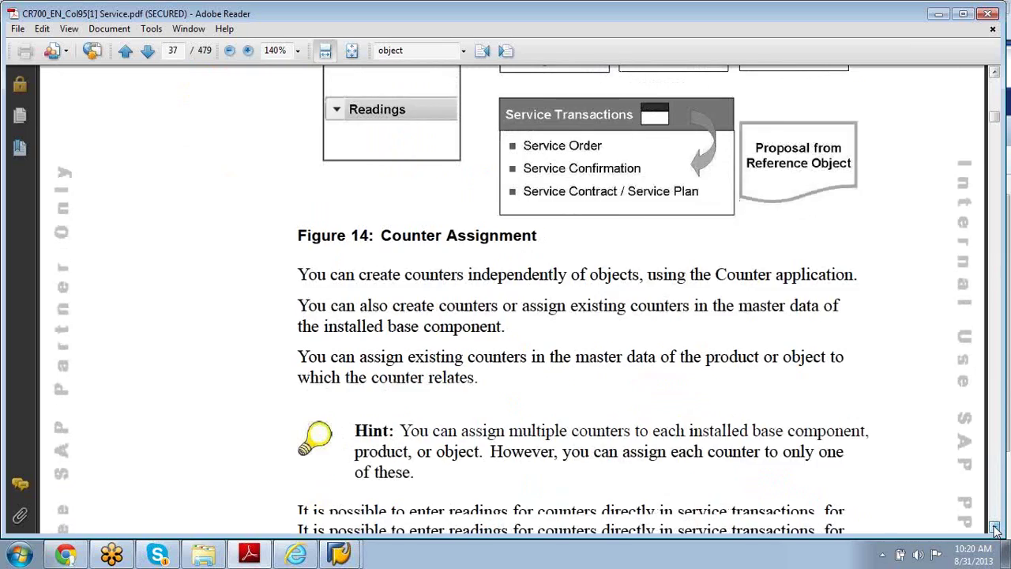
click(995, 528)
click(995, 528)
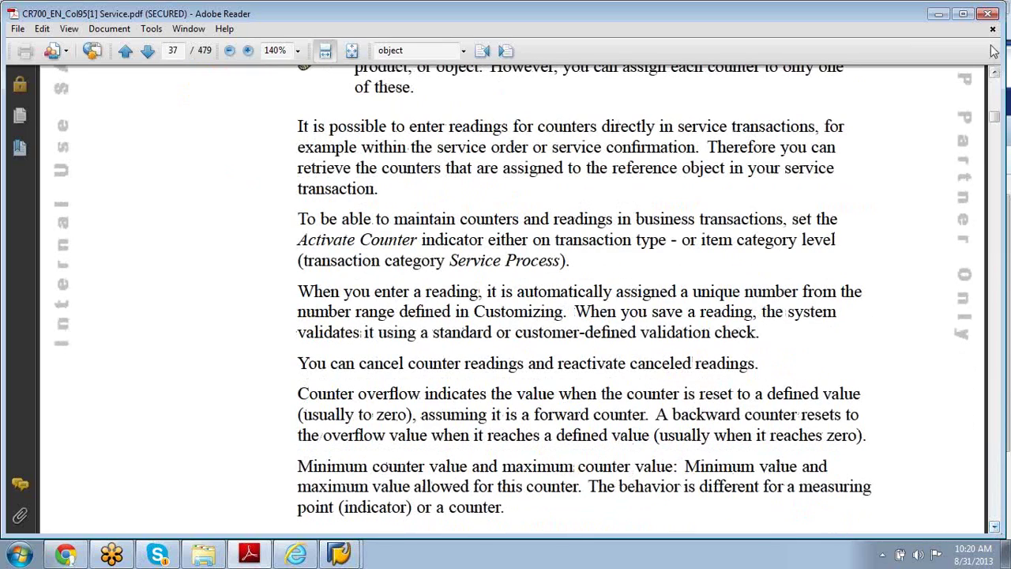
click(940, 14)
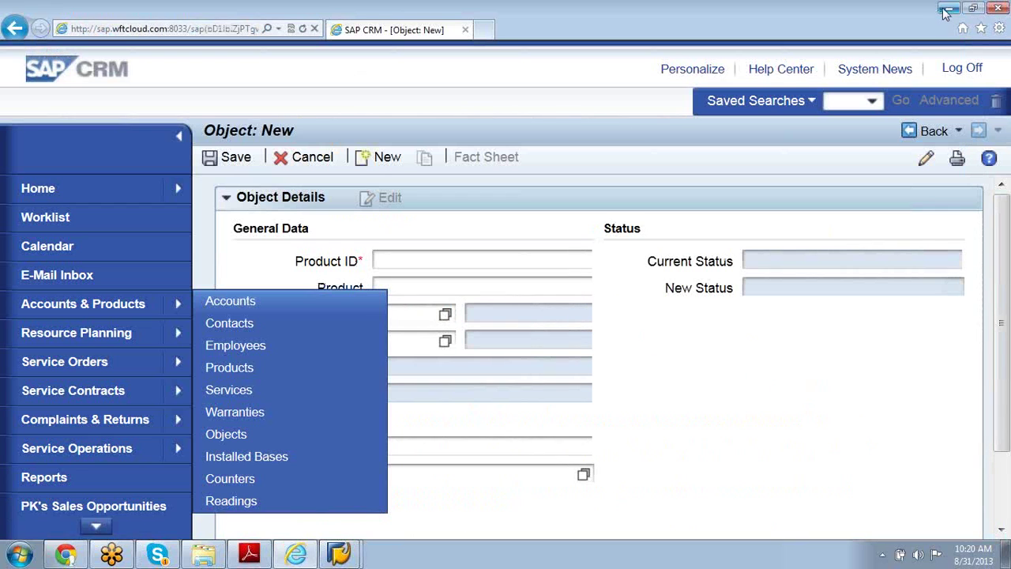
Step: Minimize the SAP CRM browser and the Installed Base detail screen, leaving SAP Logon 710
click(948, 7)
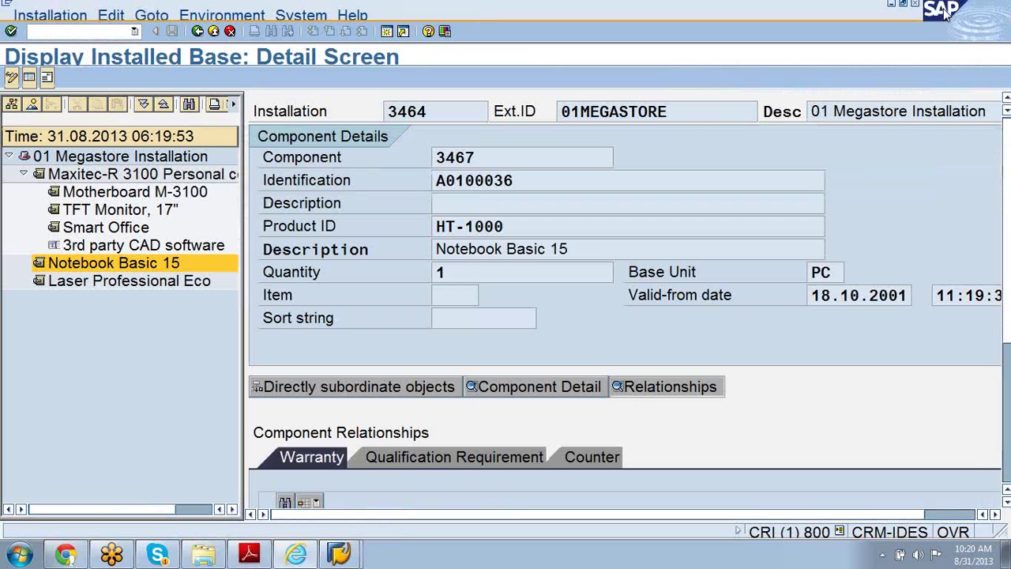
click(894, 6)
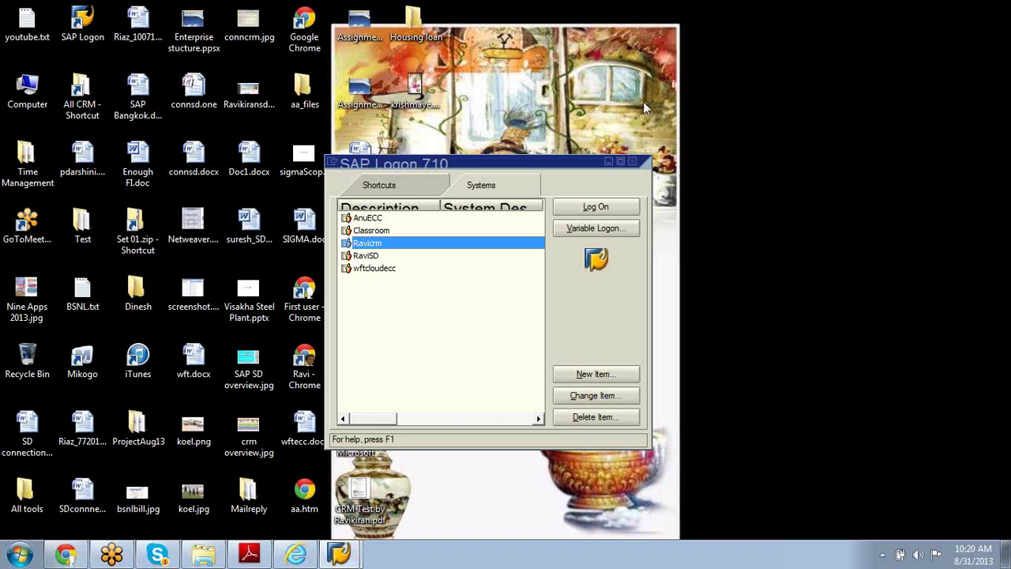
Step: Minimize SAP Logon 710 and restore Chrome, where Dropbox shows the 24.99 MB CR700 PDF upload completed
click(607, 161)
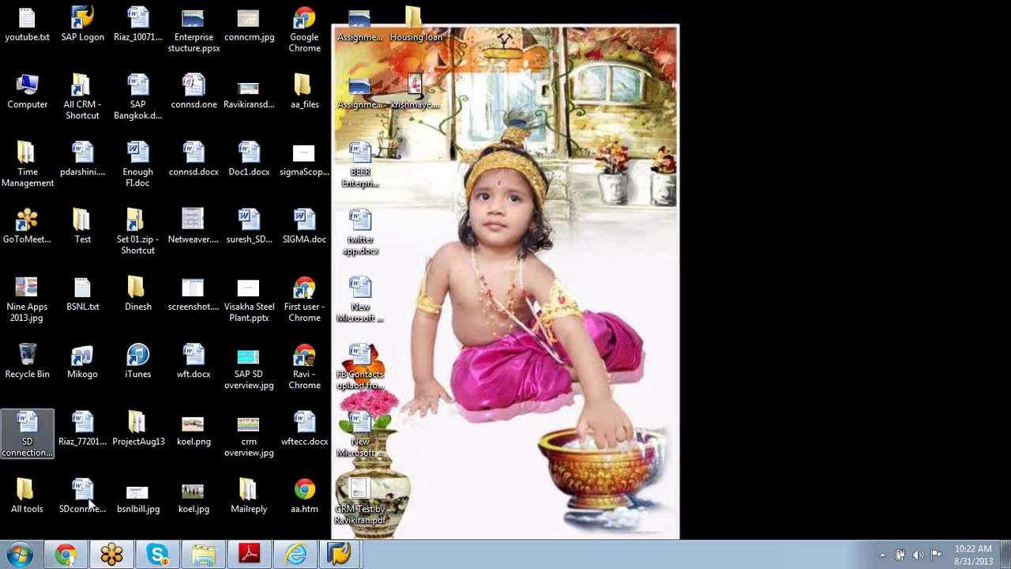
click(78, 553)
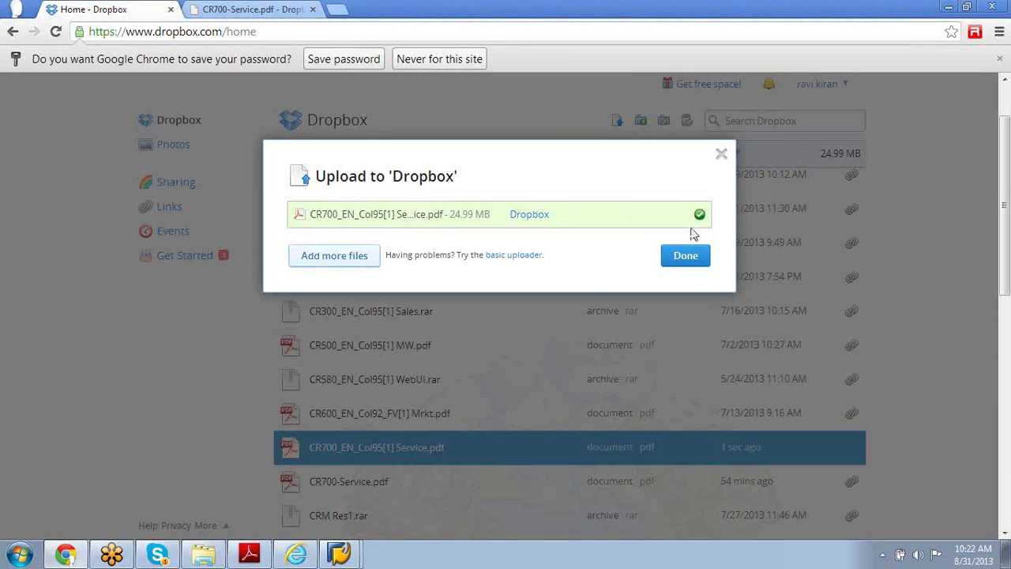
Step: Dismiss the finished upload dialog and create a share link for CR700_EN_Col95[1] Service.pdf
click(723, 156)
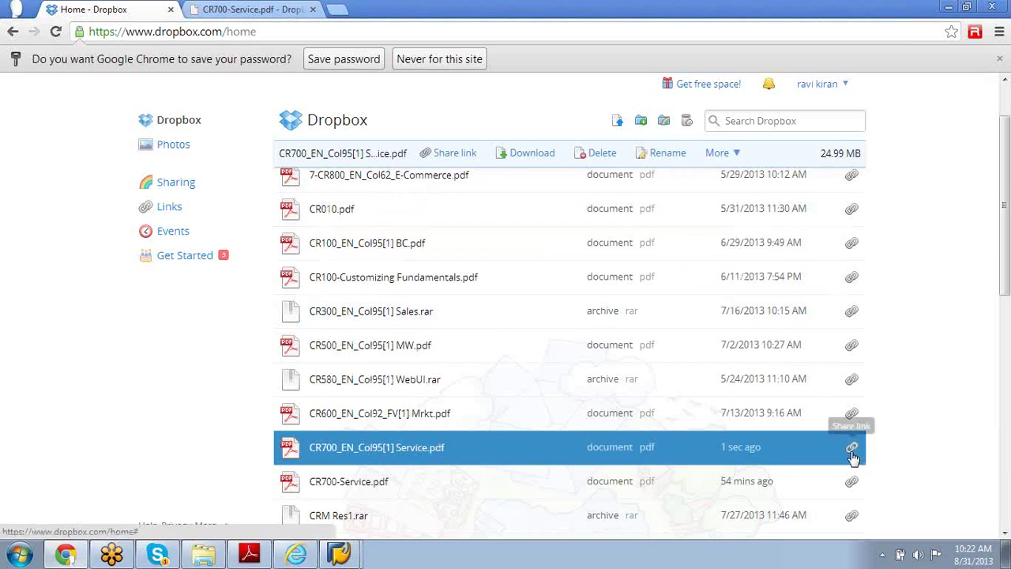
click(852, 447)
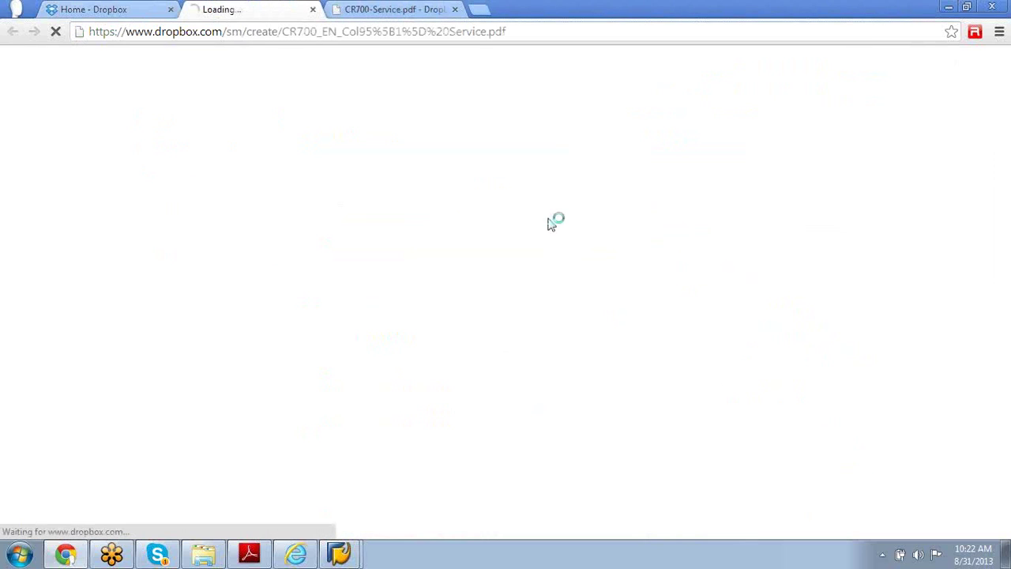
click(548, 33)
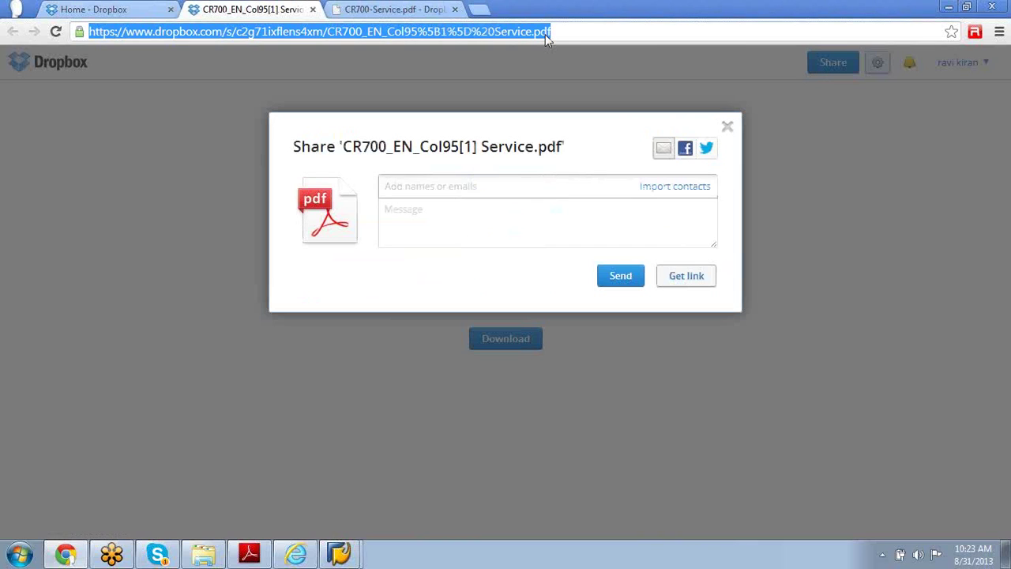
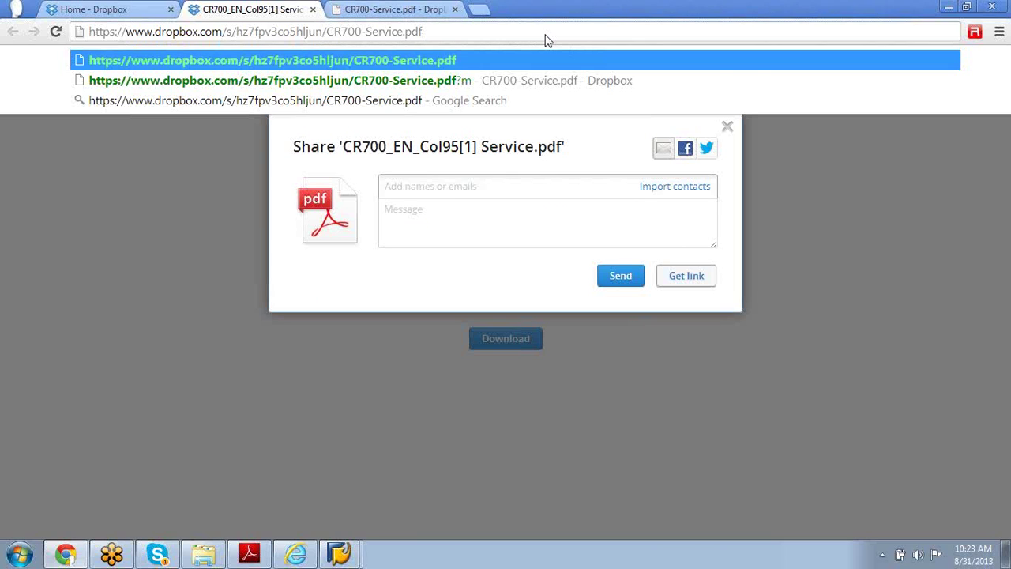
Step: Load the PDF's shared-link page, select its link, and minimize Chrome to the desktop
key(ctrl+a)
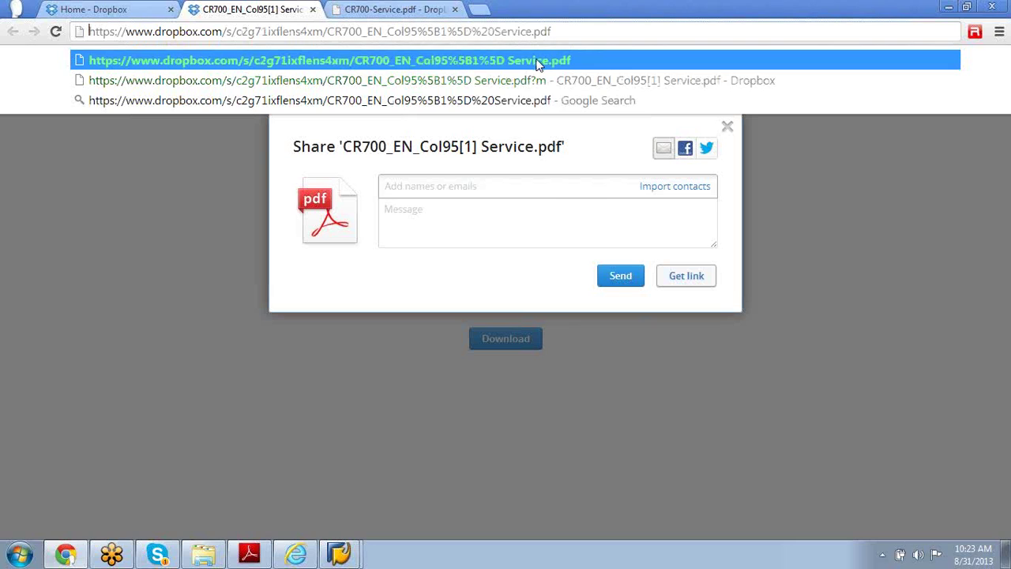
click(537, 63)
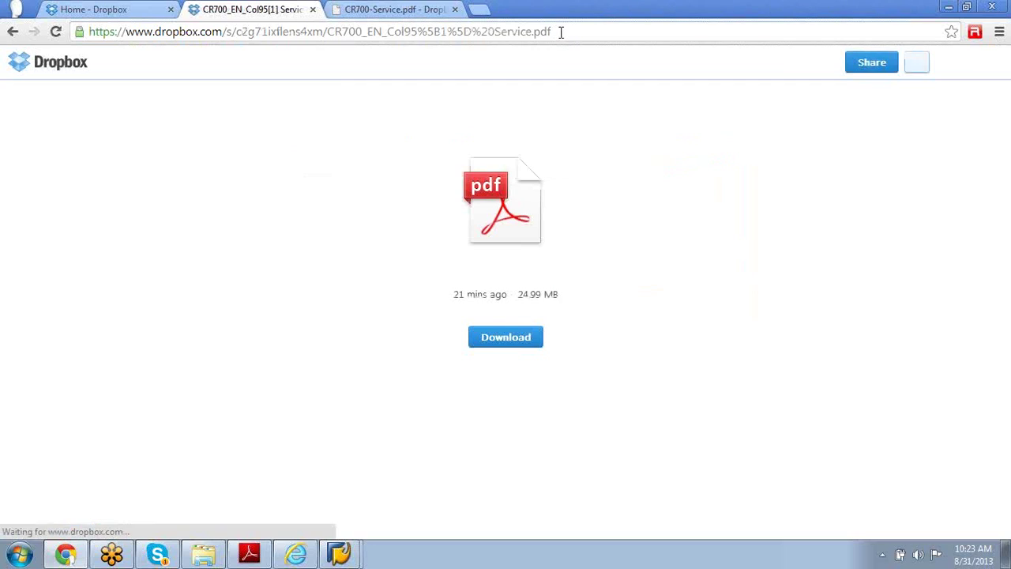
click(561, 32)
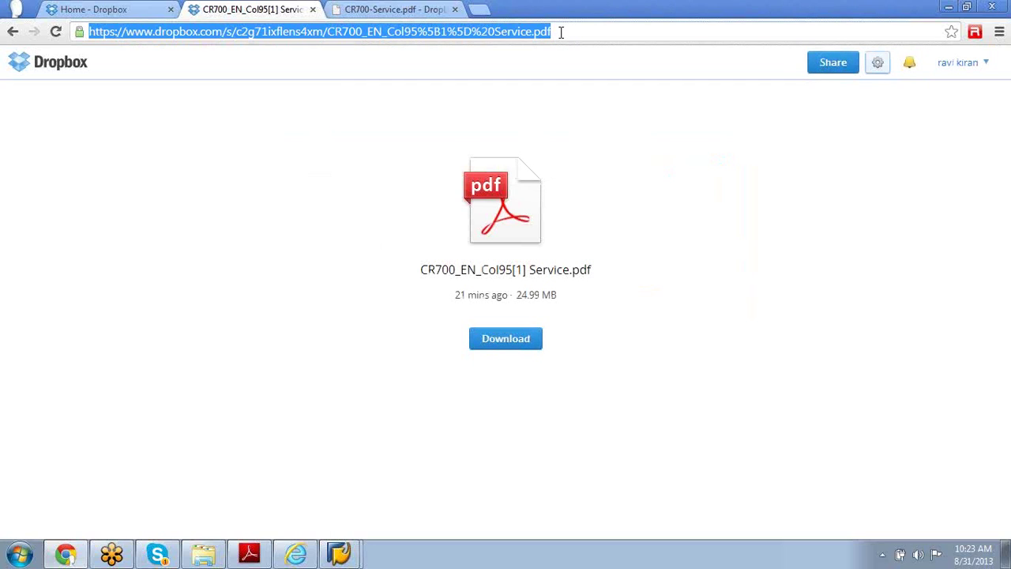
click(949, 10)
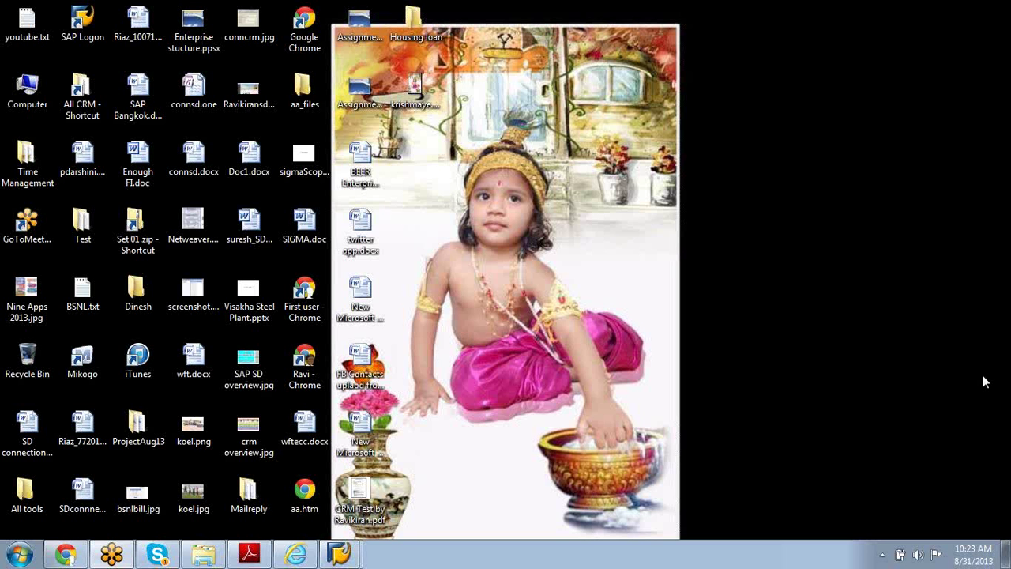